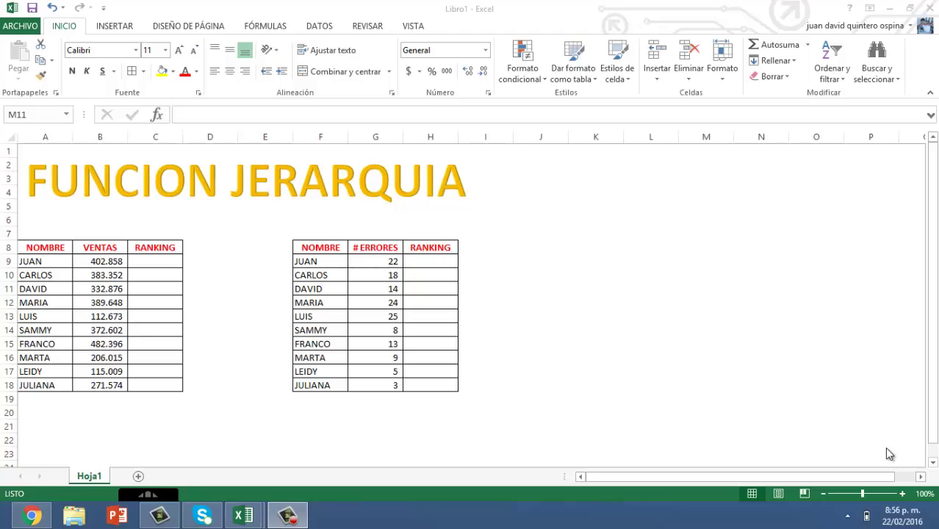
Look over the sales table's header row and the sales figures in column B.
left_click(34, 245)
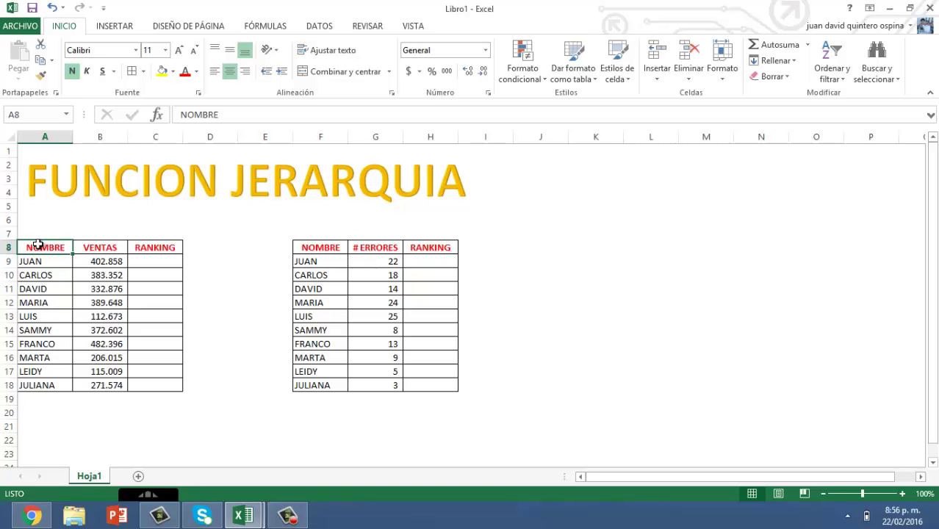
mouse_move(35, 245)
left_mouse_down()
mouse_move(152, 254)
mouse_move(96, 253)
mouse_move(96, 358)
left_mouse_up()
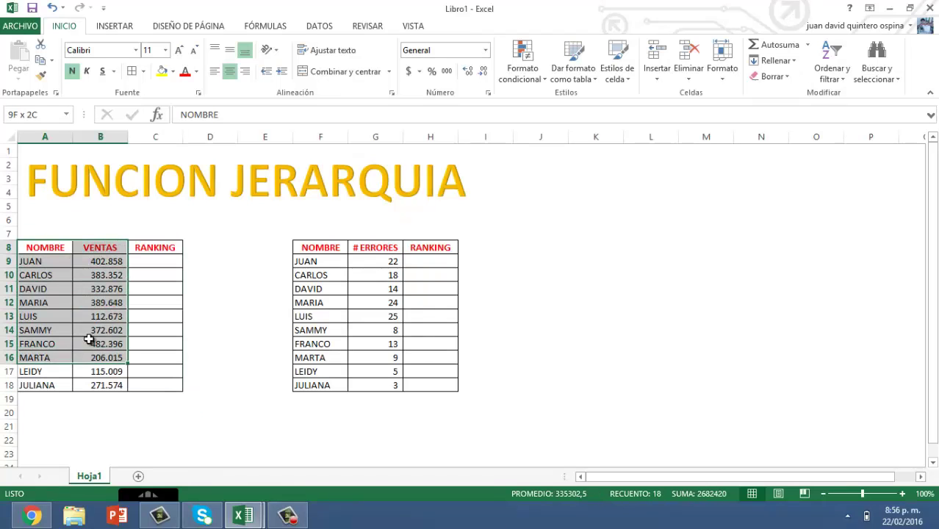
left_click_drag(99, 261, 100, 386)
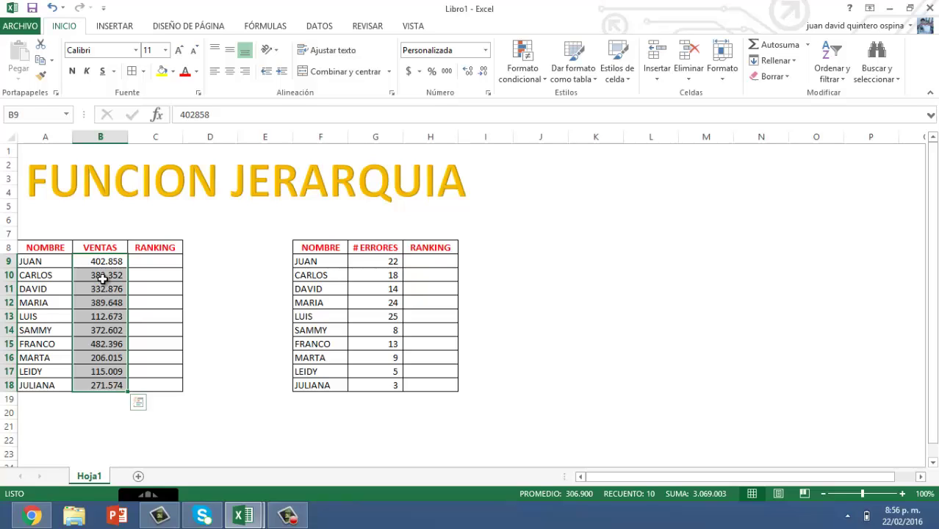
left_click(163, 272)
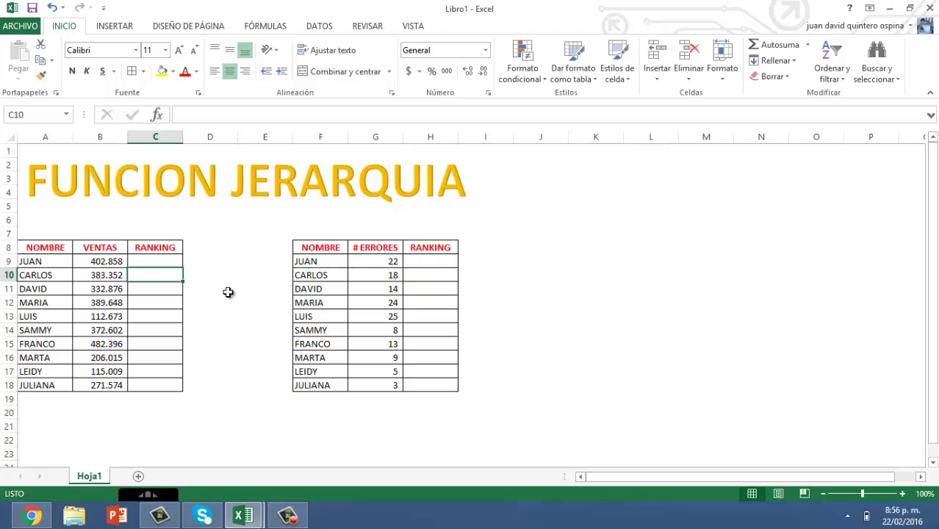
In C9, enter =jerarquia(B9;$B$9:$B$18;0 to rank the first sale in descending order.
left_click(161, 264)
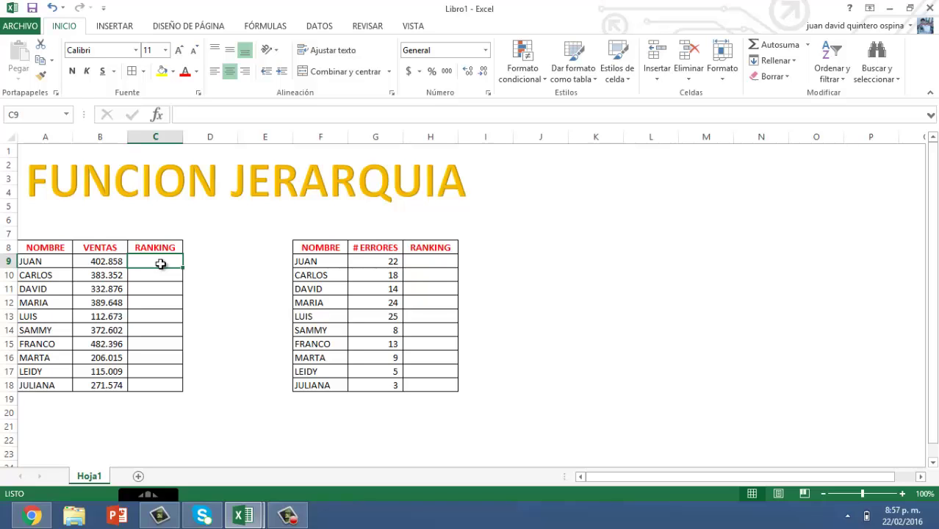
type("=")
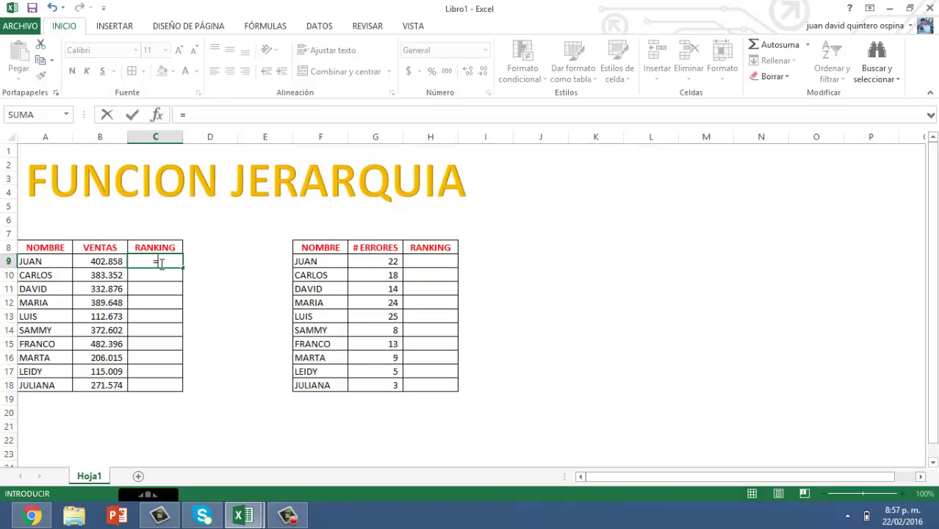
type("jerarq")
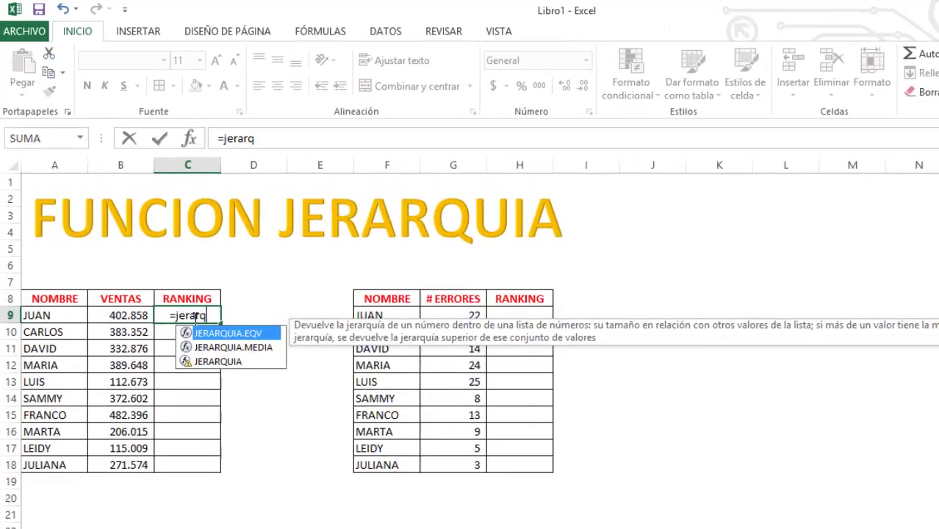
type("uia(")
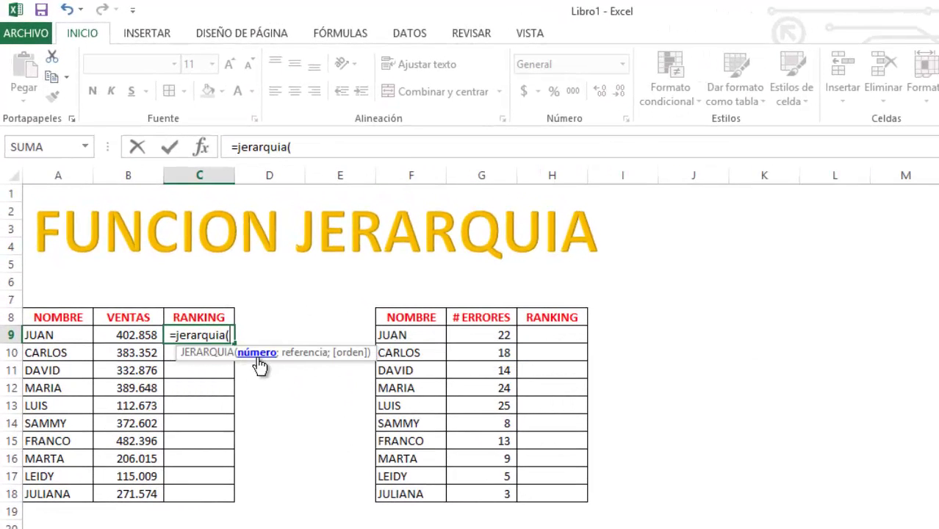
left_click(138, 334)
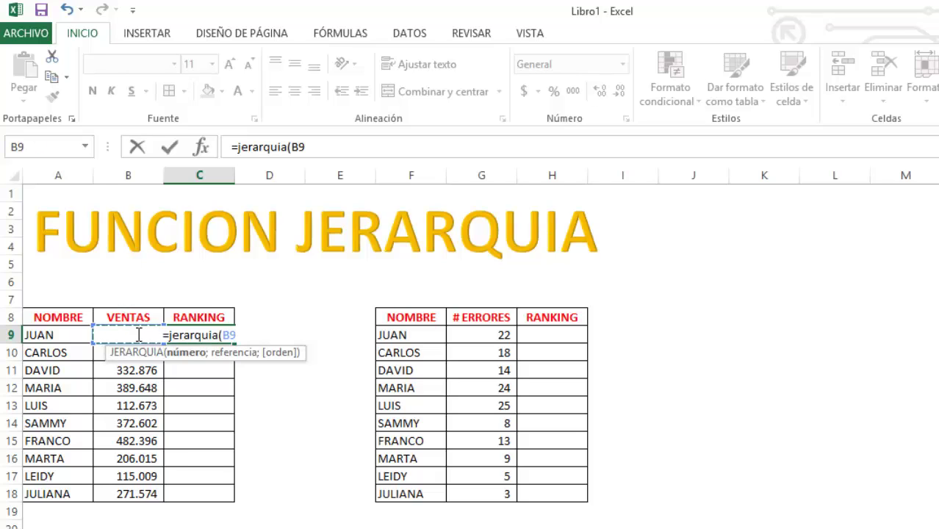
type(";")
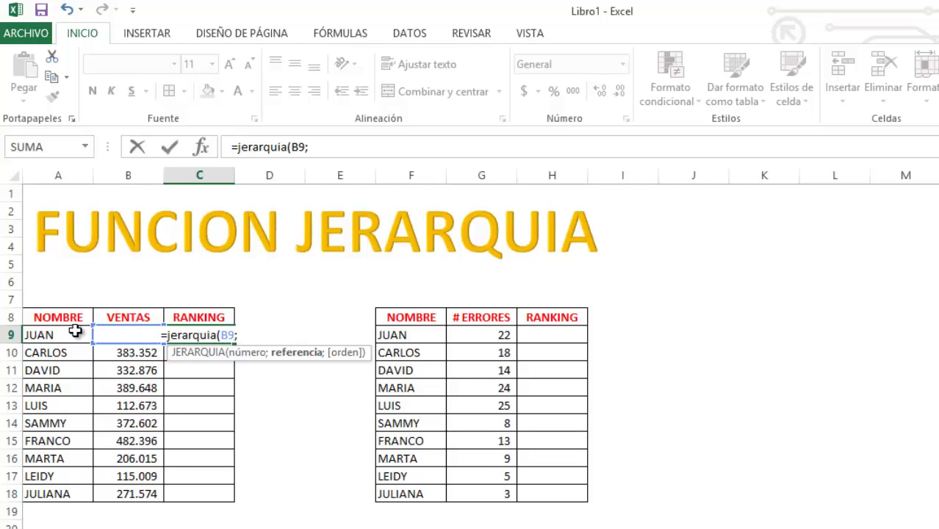
left_click_drag(127, 496, 126, 335)
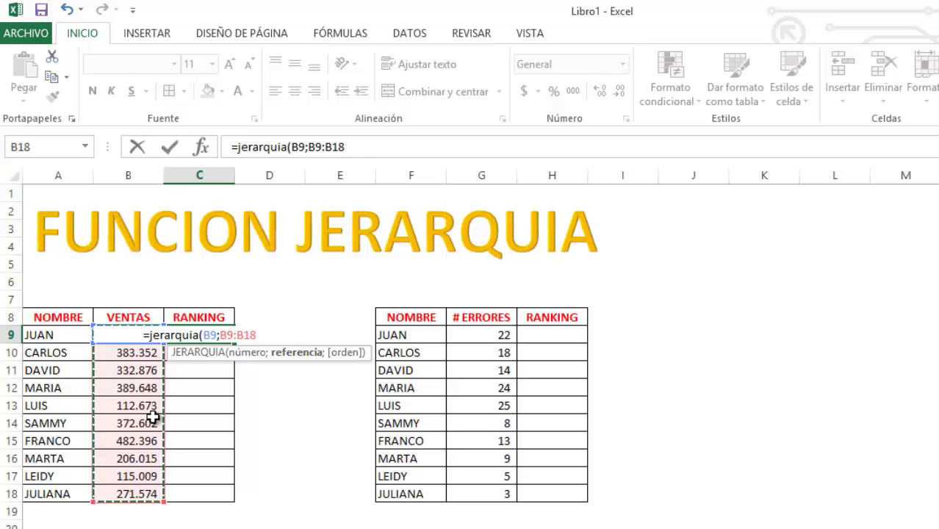
key("F4")
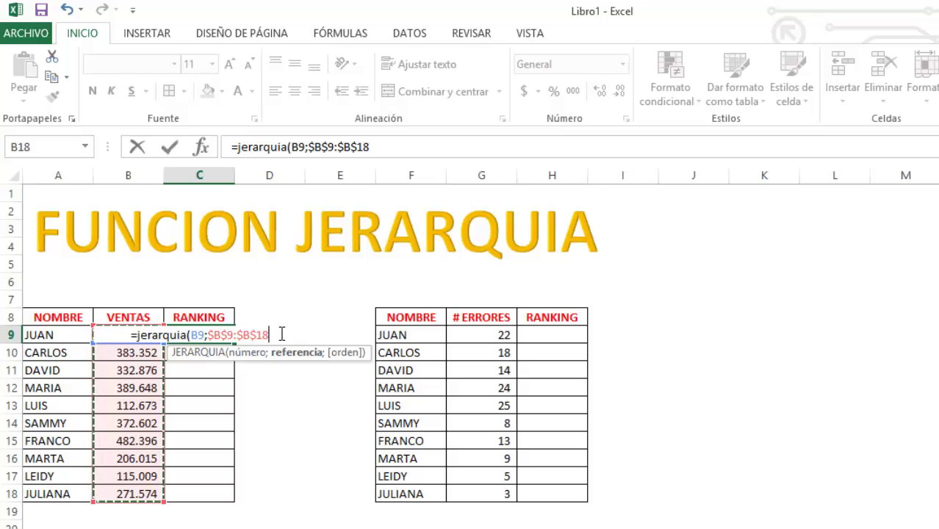
type(";")
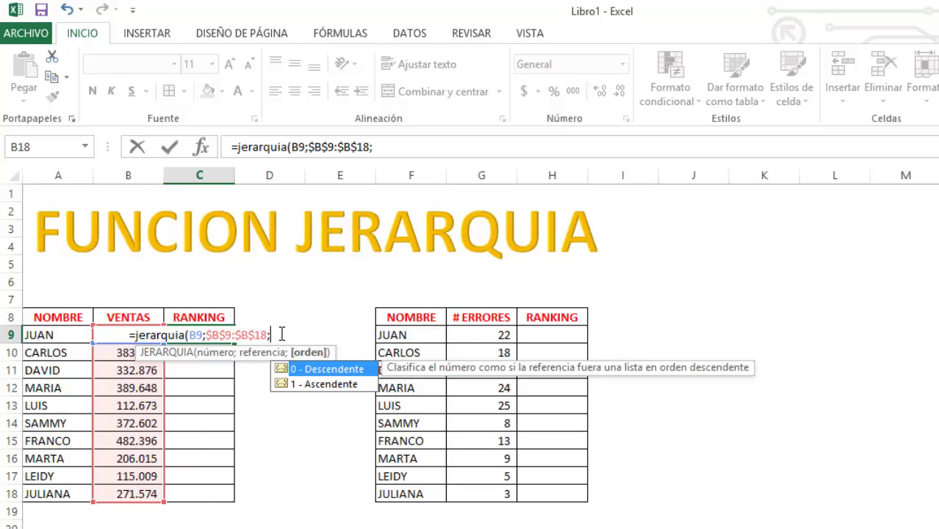
type("0")
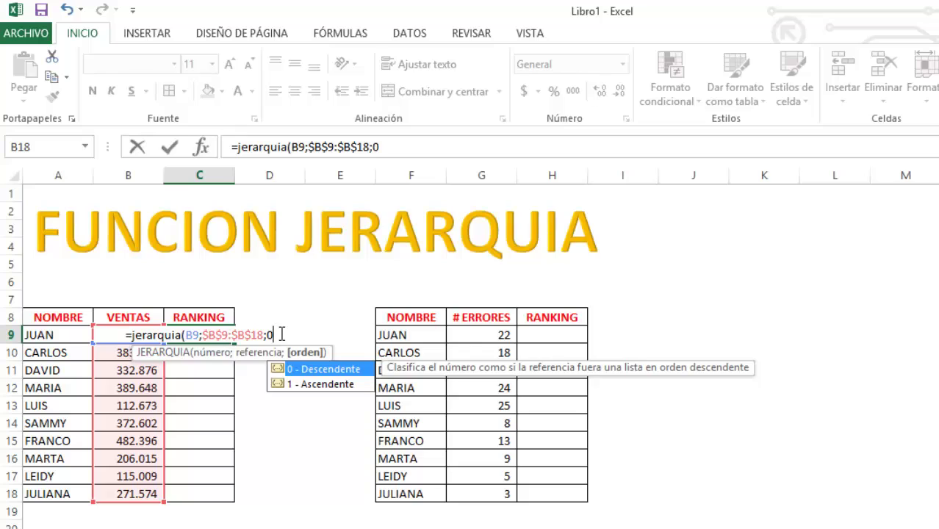
type(")")
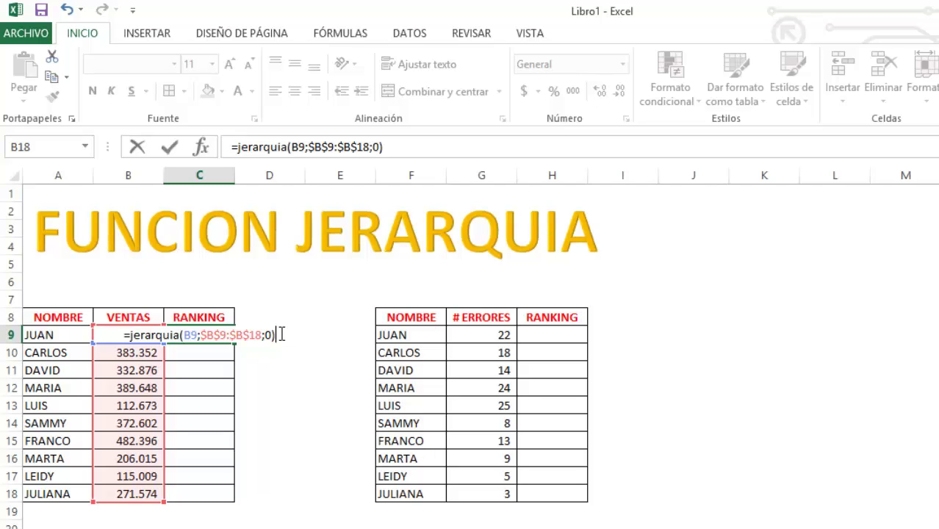
Confirm C9's rank formula and copy it to C18, giving ranks 2, 4, 6, 3, 10, 5, 1, 8, 9, 7.
key("Return")
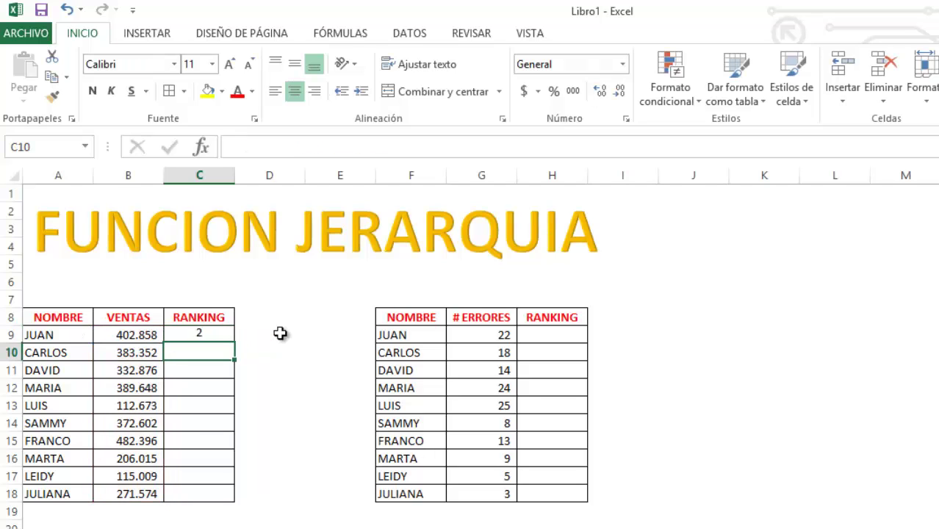
left_click(200, 336)
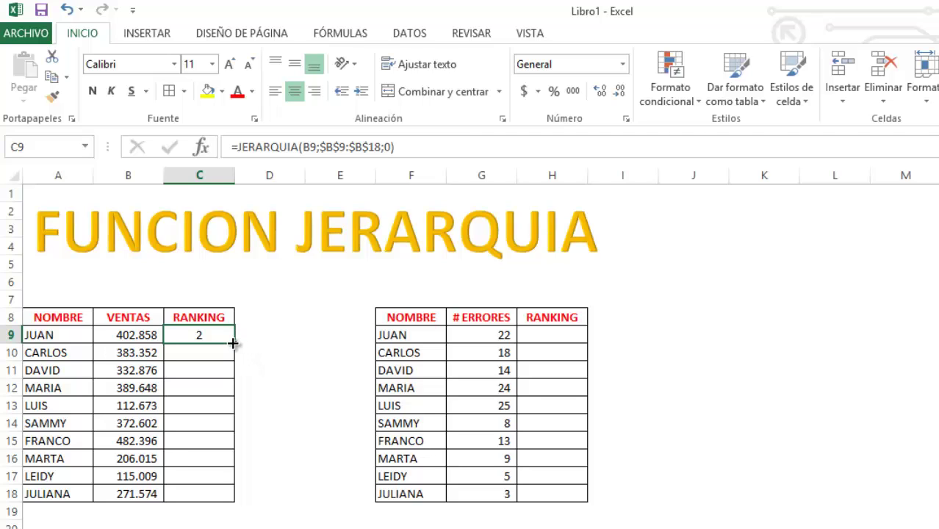
left_click_drag(233, 344, 219, 496)
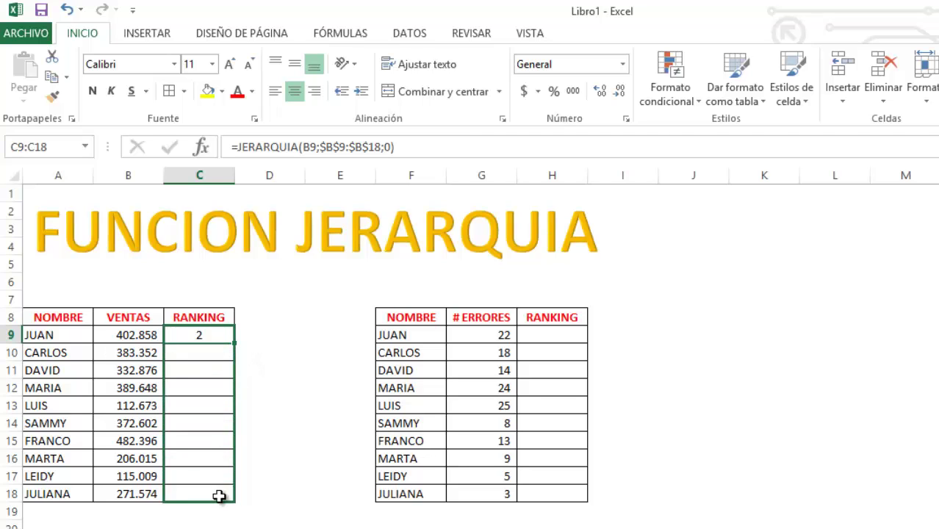
left_click(208, 440)
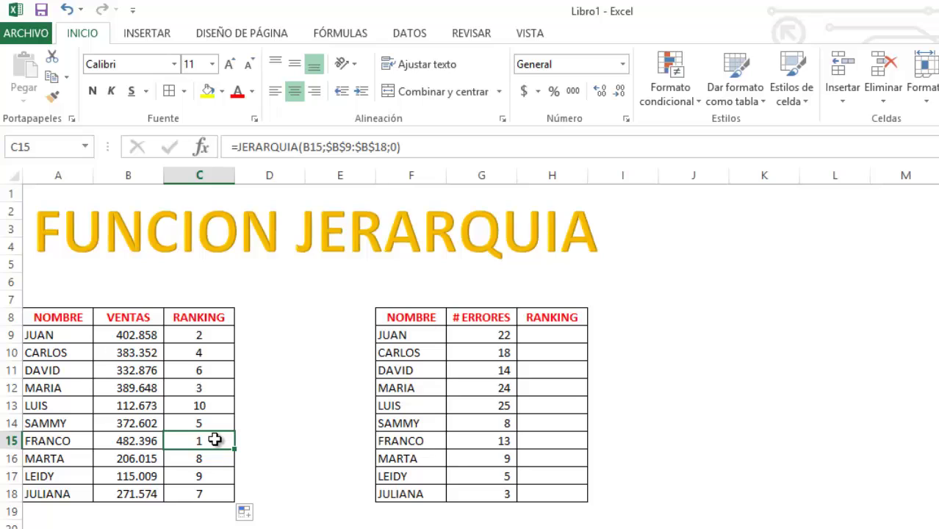
left_click(206, 338)
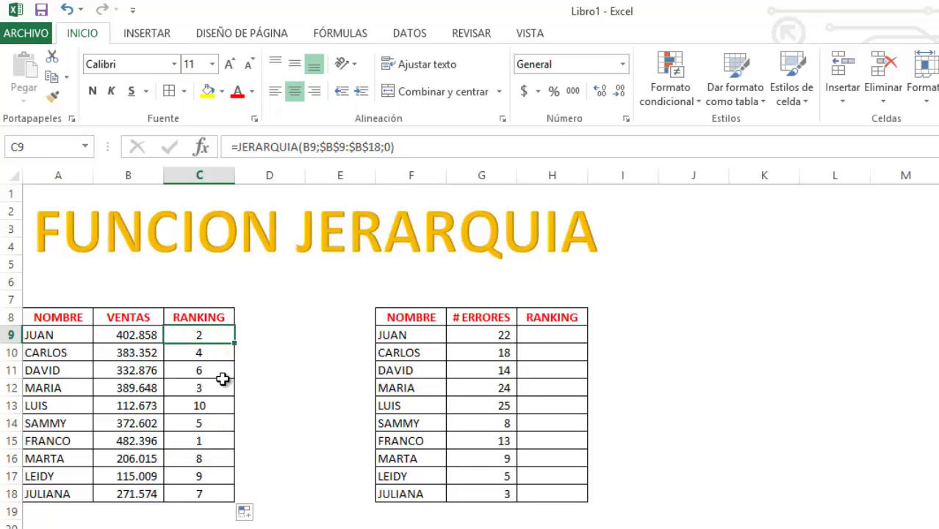
left_click(222, 388)
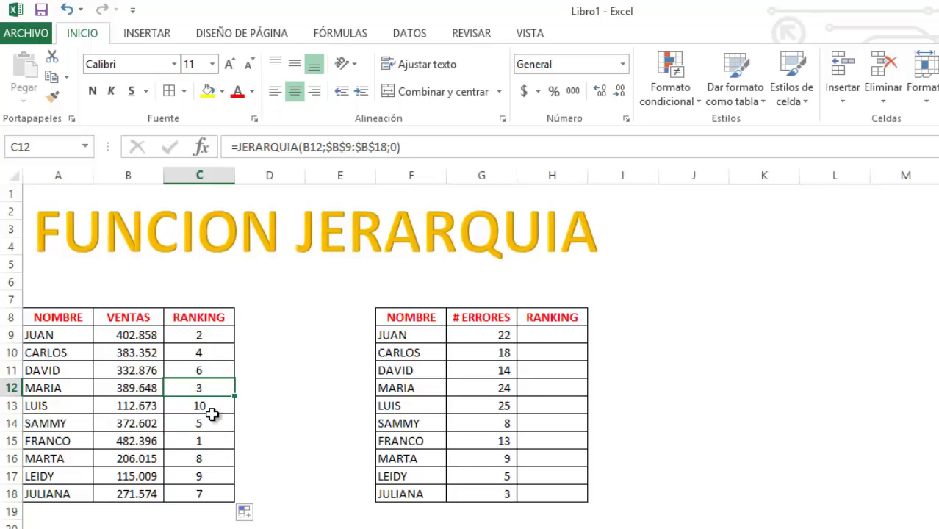
left_click(210, 354)
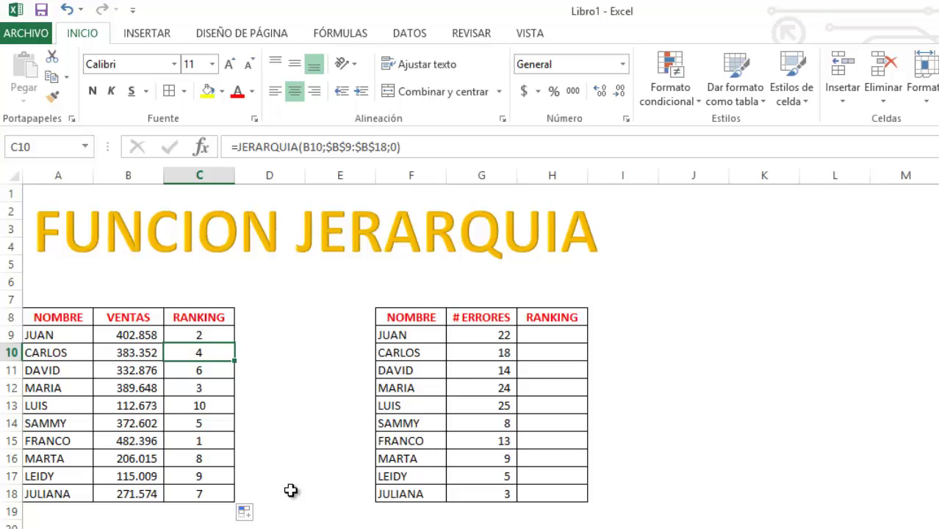
left_click(255, 265)
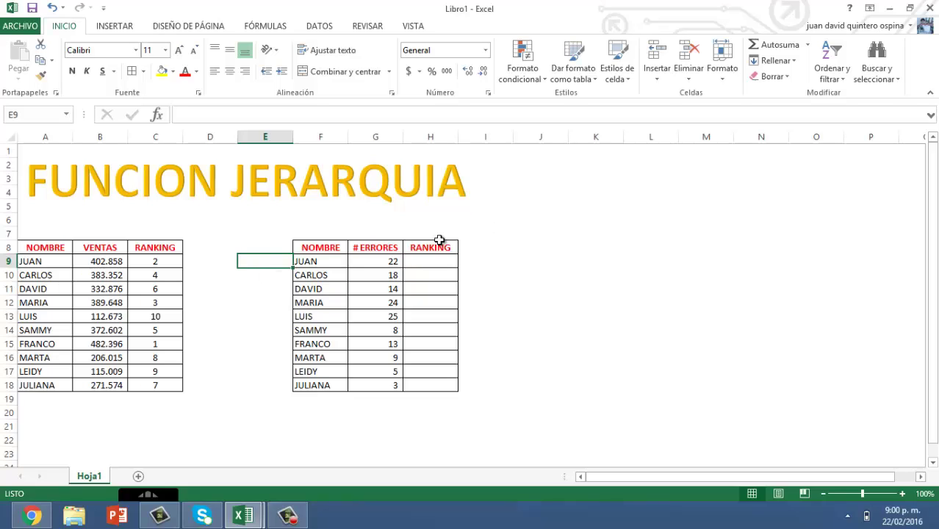
Start a JERARQUIA formula in H9, correcting the misspelled function name.
left_click(428, 263)
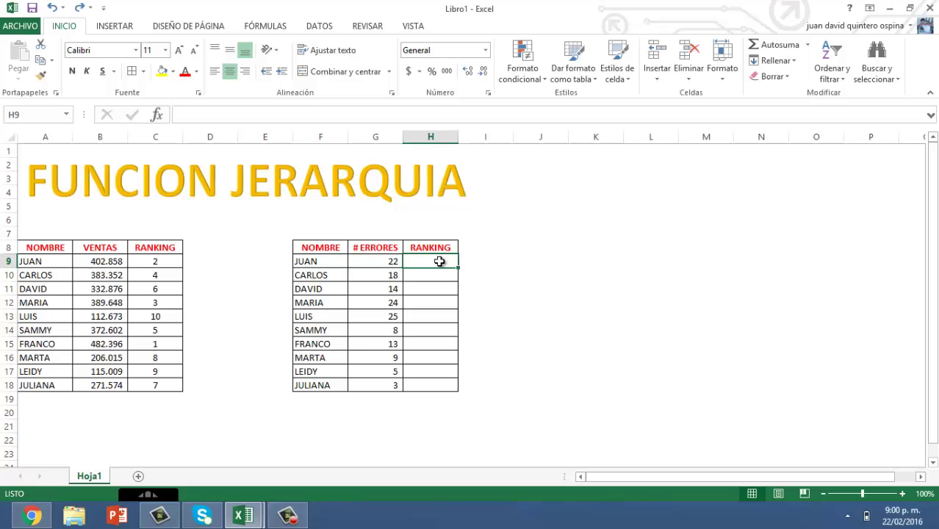
type("=je")
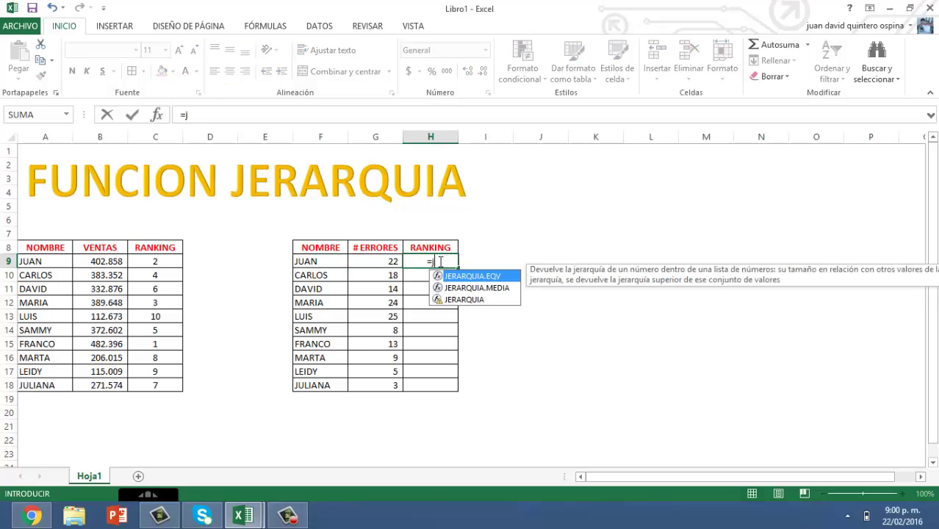
type("rar")
key("BackSpace")
key("BackSpace")
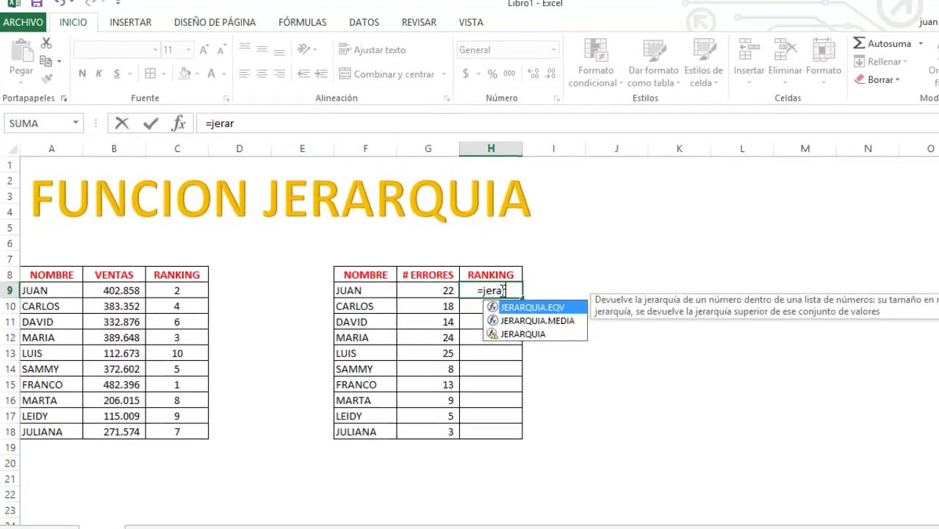
key("BackSpace")
key("BackSpace")
key("BackSpace")
key("BackSpace")
key("BackSpace")
type("jera")
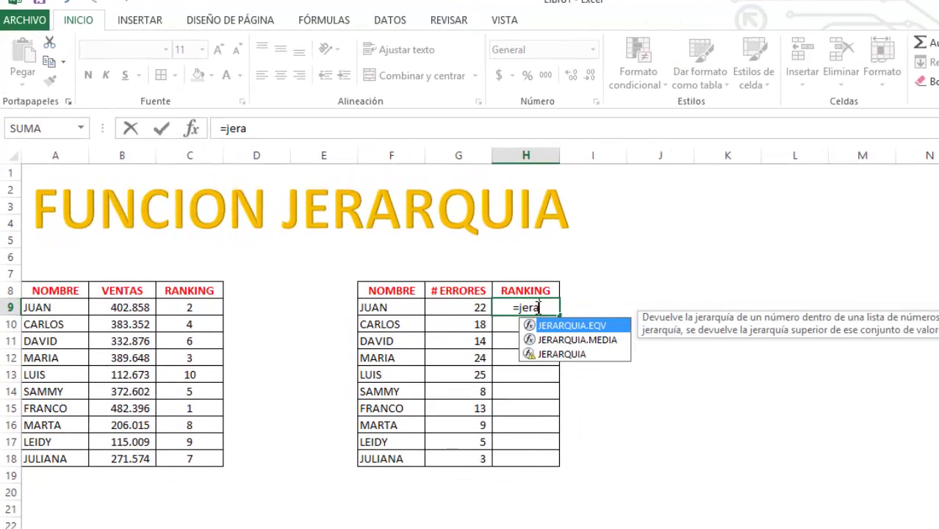
key("Down")
key("Down")
key("Tab")
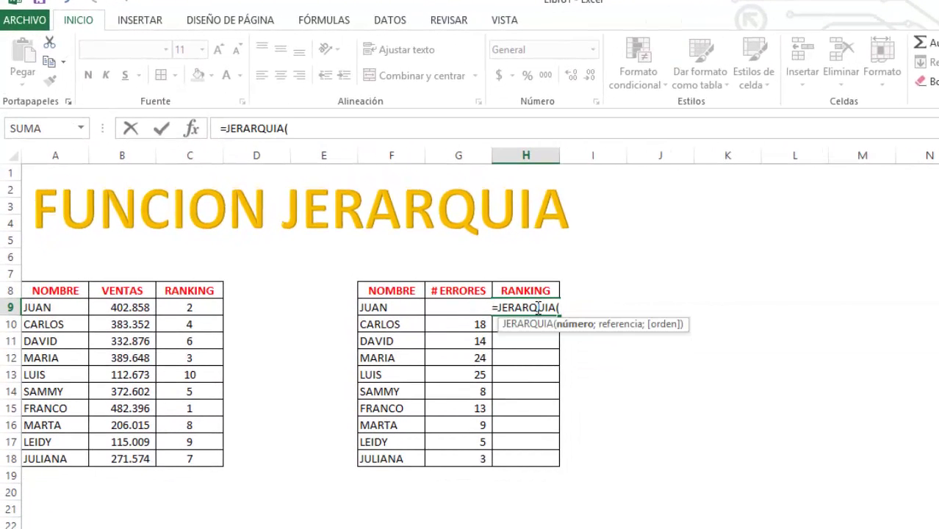
Complete H9 as =JERARQUIA(G9;$G$9:$G$18;1) so JUAN's errors rank 8 ascending.
left_click(413, 303)
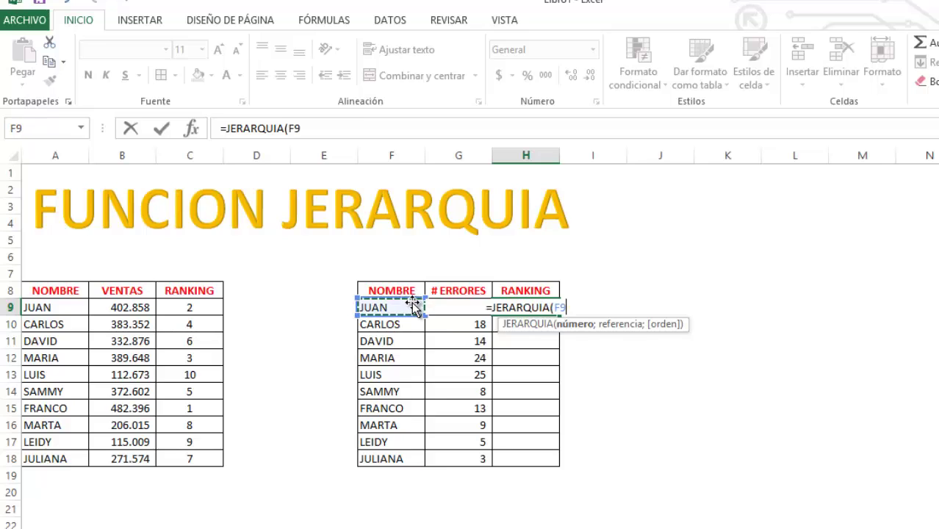
key("Right")
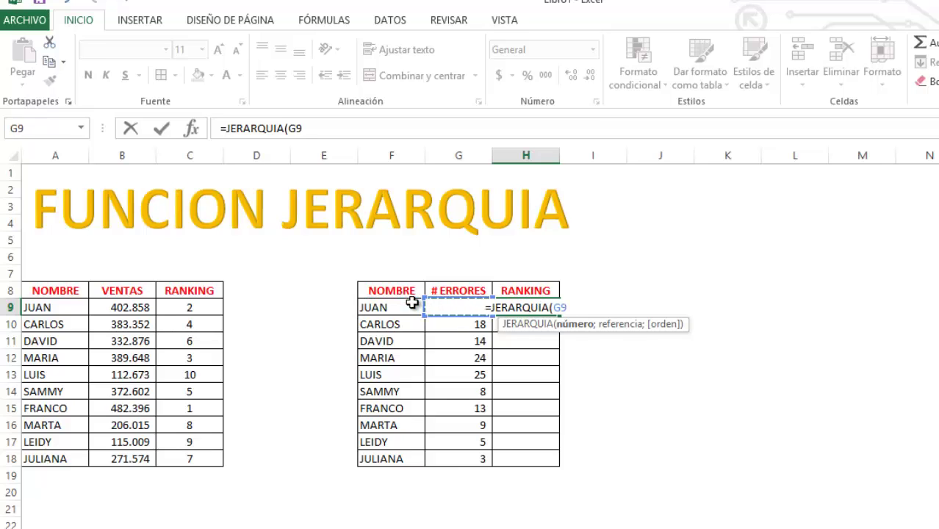
type(";")
left_click_drag(457, 460, 456, 316)
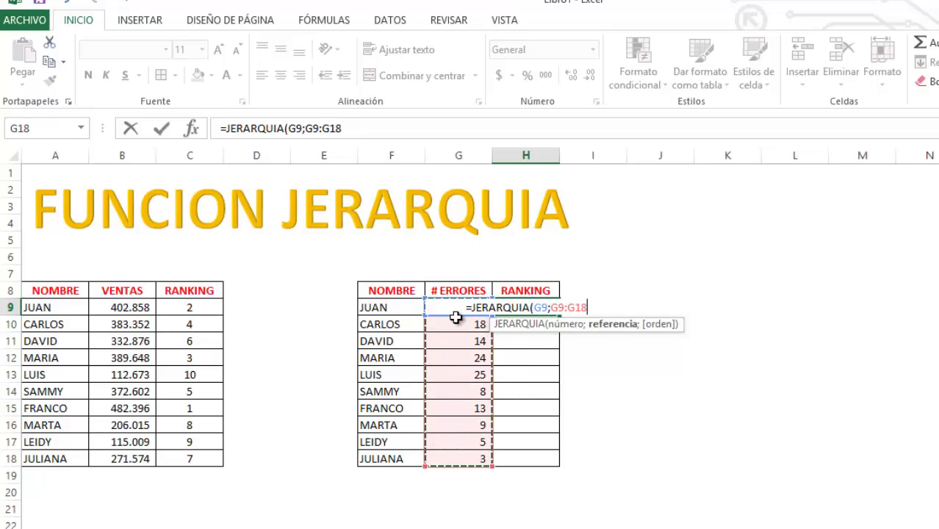
key("F4")
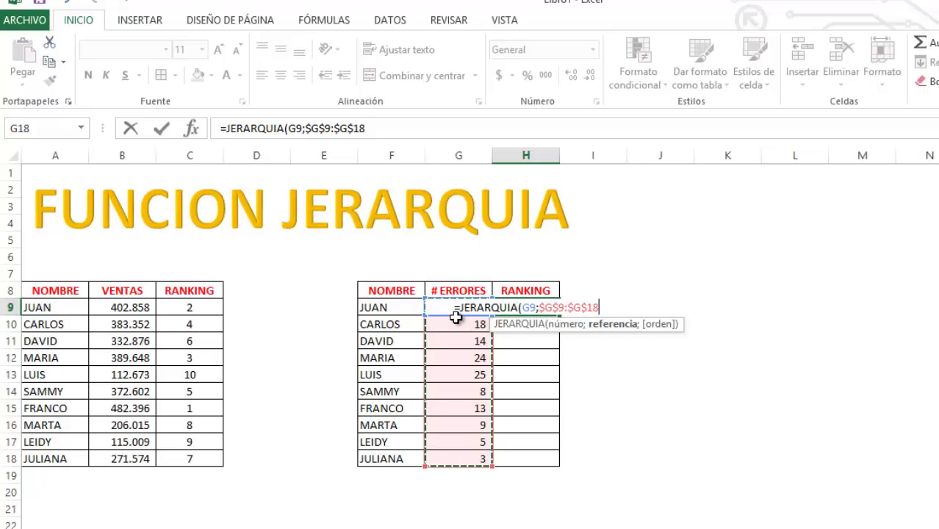
type(";")
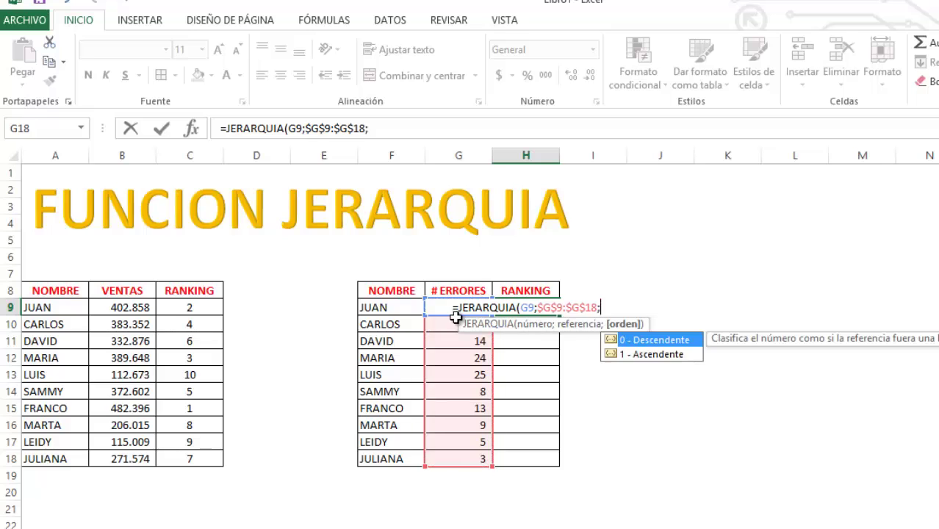
type("1")
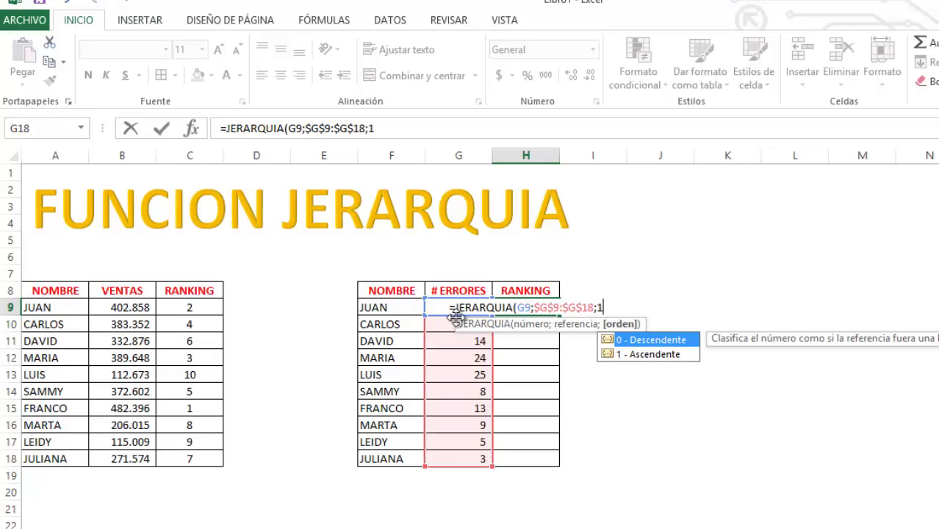
type(")")
key("Return")
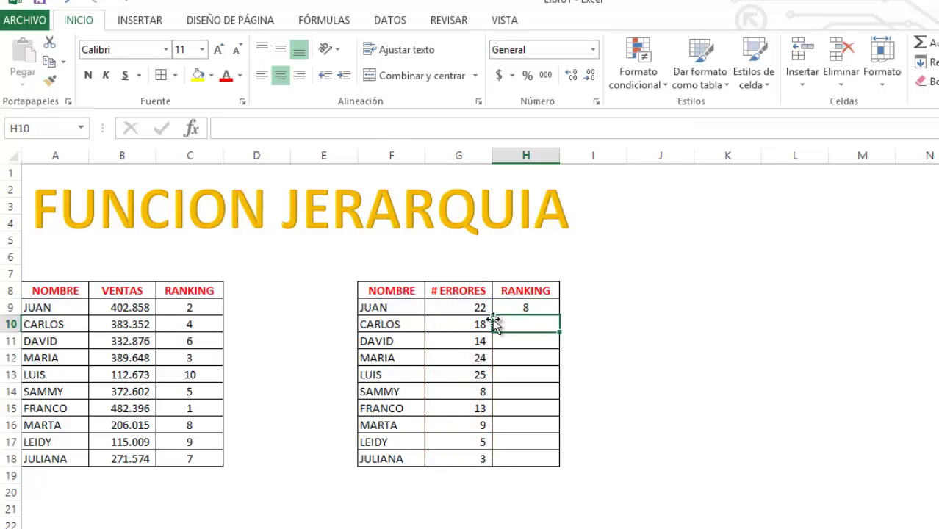
left_click(509, 307)
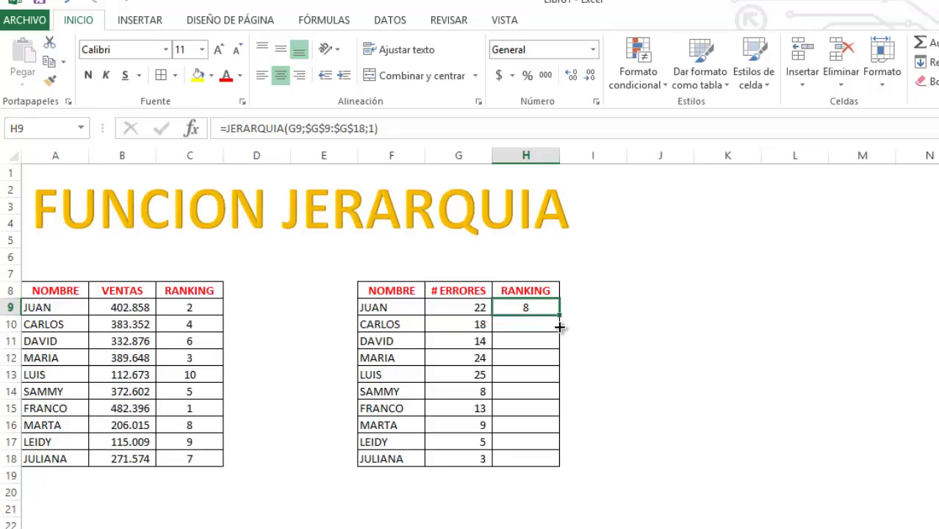
Copy H9's formula to H18, giving ranks 8, 7, 6, 9, 10, 3, 5, 4, 2, 1, and spot-check it.
left_click_drag(560, 326, 560, 466)
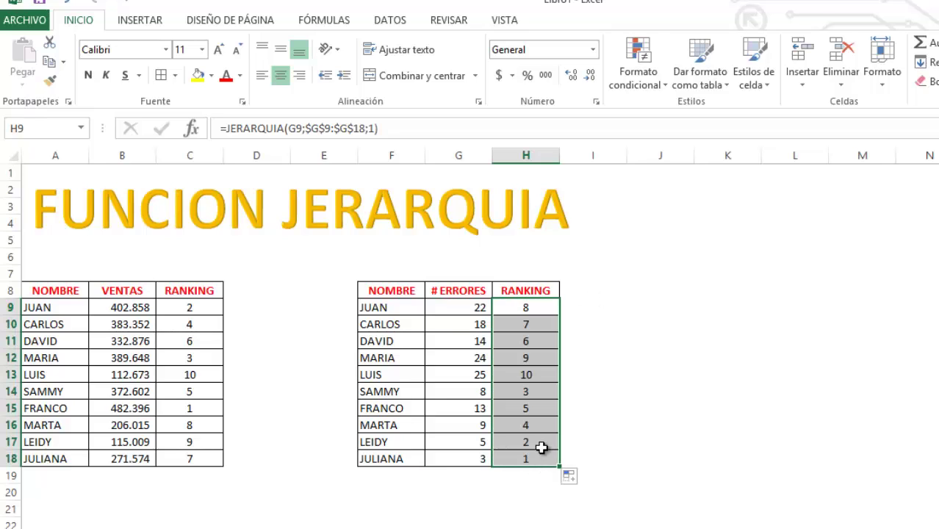
left_click(530, 458)
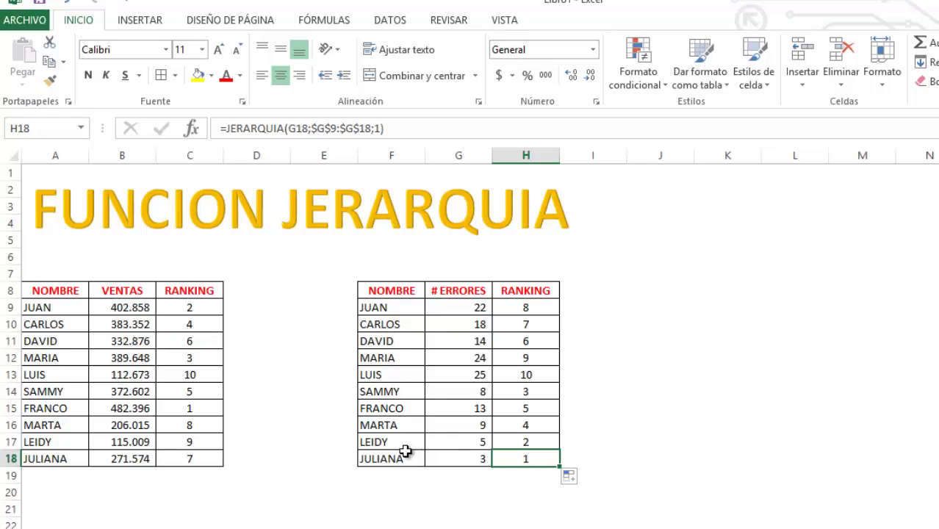
left_click(535, 440)
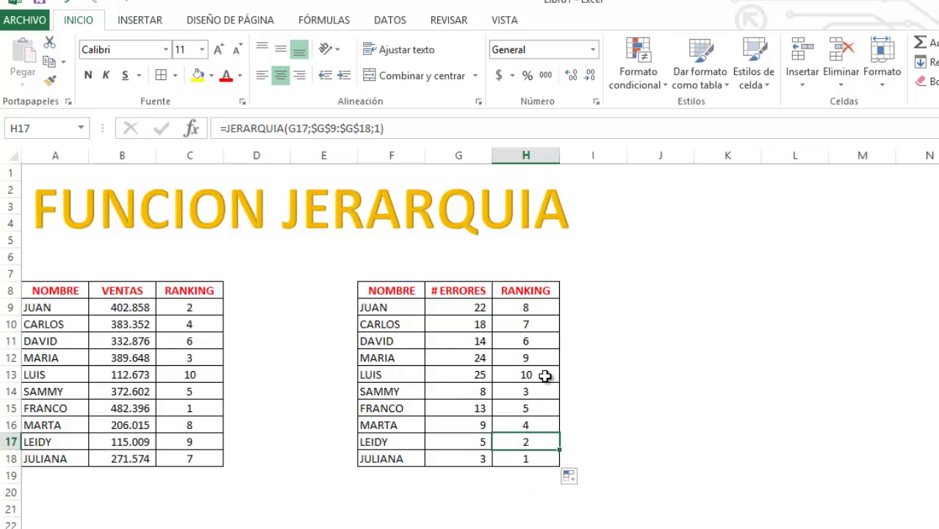
left_click_drag(544, 375, 537, 377)
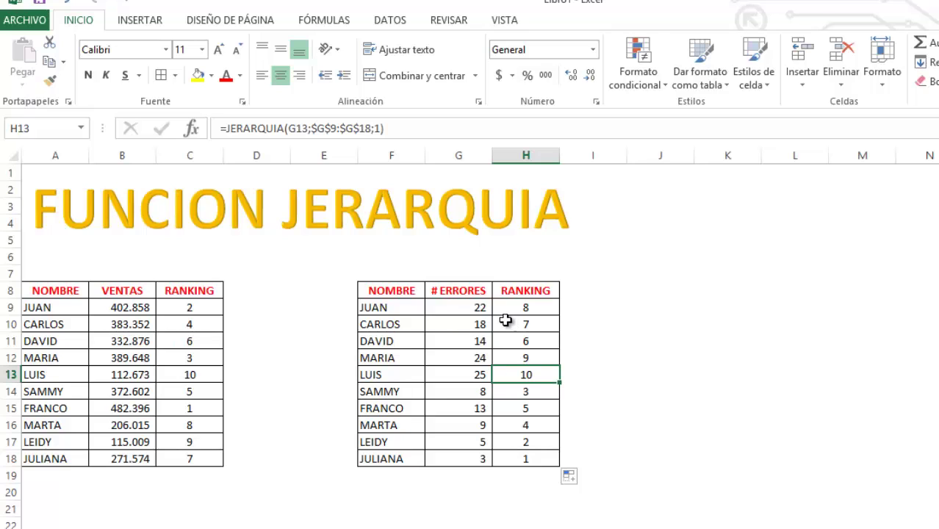
left_click(410, 305)
Enter 1 in E9 and fill it down to E18 as the series 1 to 10.
left_click_drag(410, 304, 397, 442)
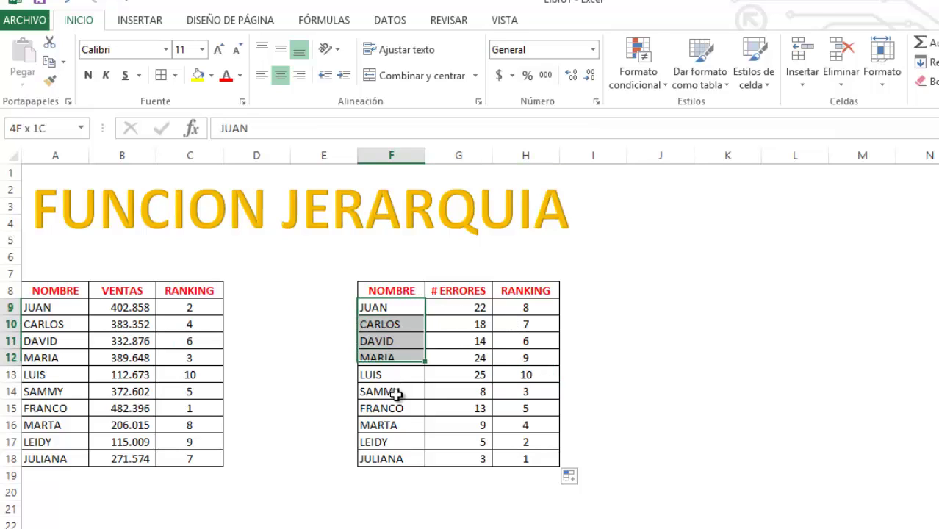
left_click(348, 306)
type("1")
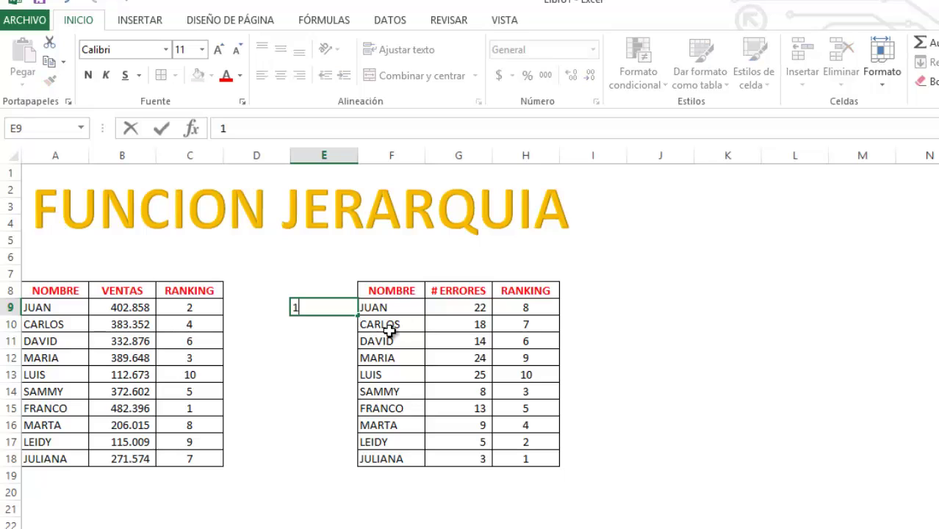
key("Return")
left_click(345, 307)
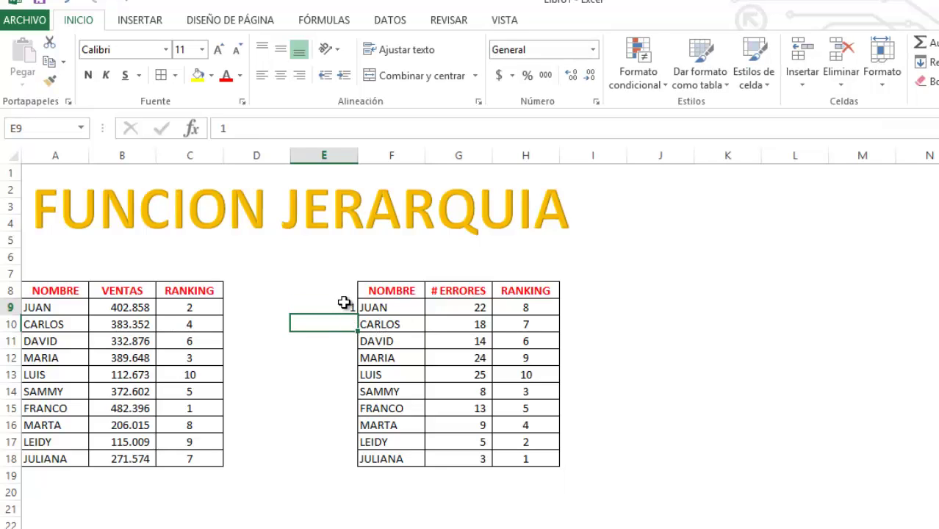
mouse_move(357, 315)
left_mouse_down()
mouse_move(342, 465)
mouse_move(342, 307)
mouse_move(344, 462)
left_mouse_up()
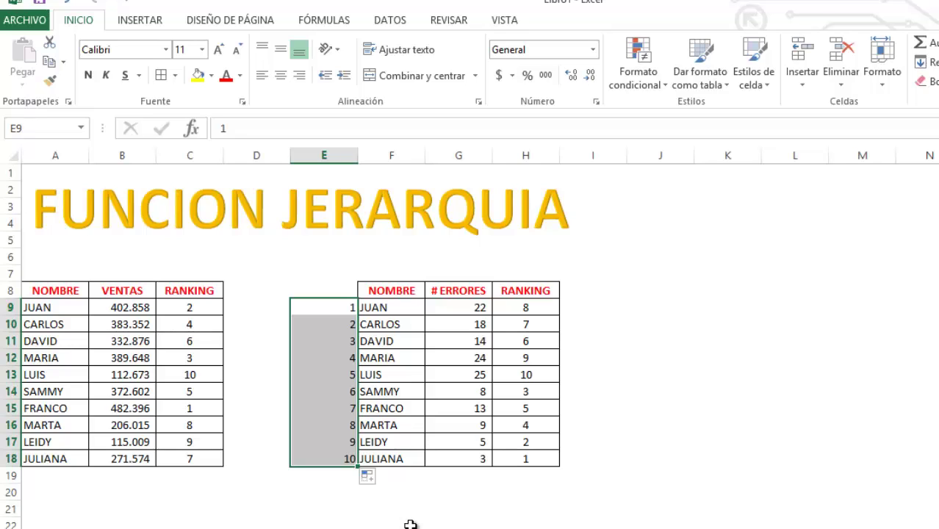
left_click_drag(411, 524, 410, 517)
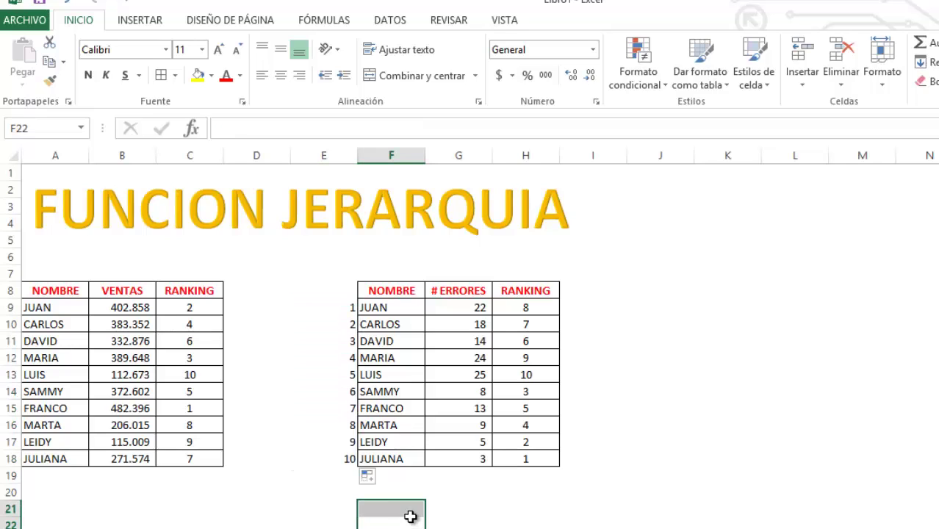
left_click(410, 517)
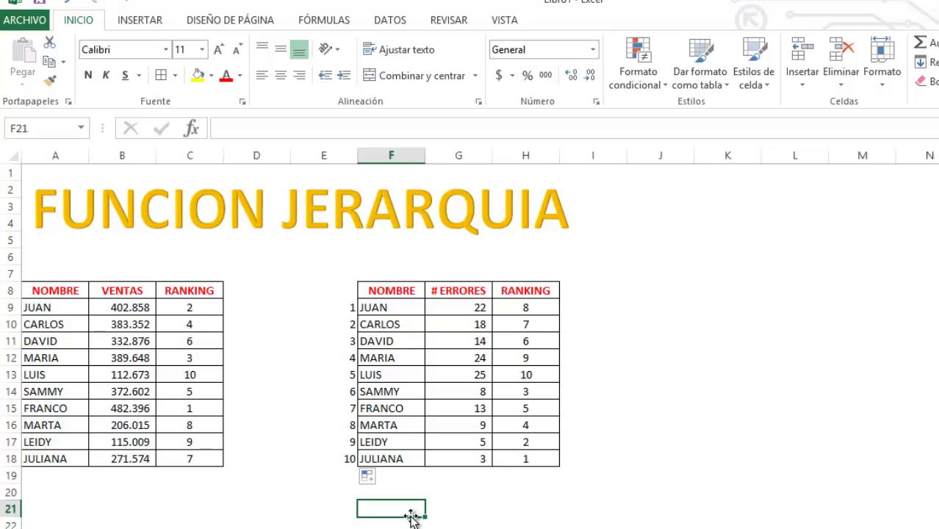